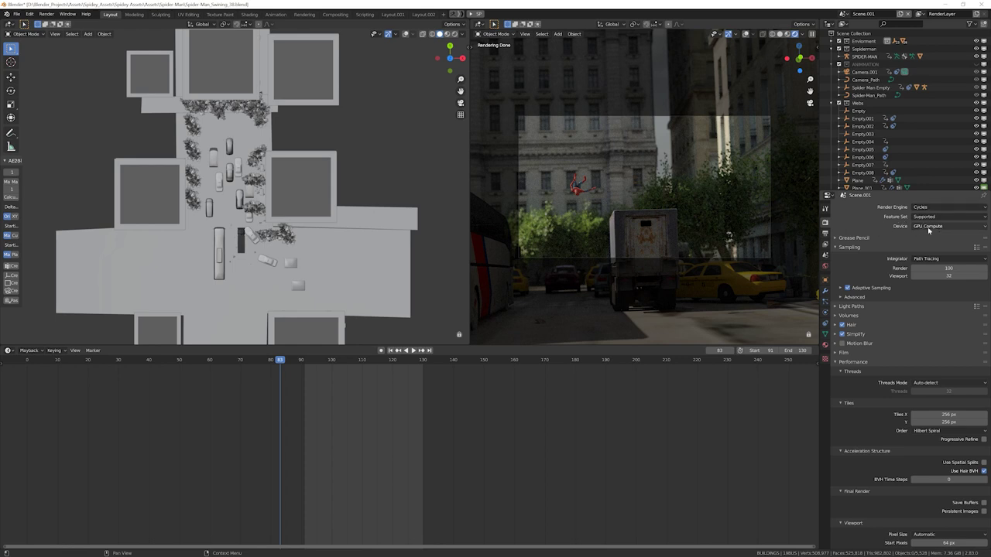
Adjust render samples, cap Max Bounces Total at 2, and disable reflective and refractive caustics.
click(949, 268)
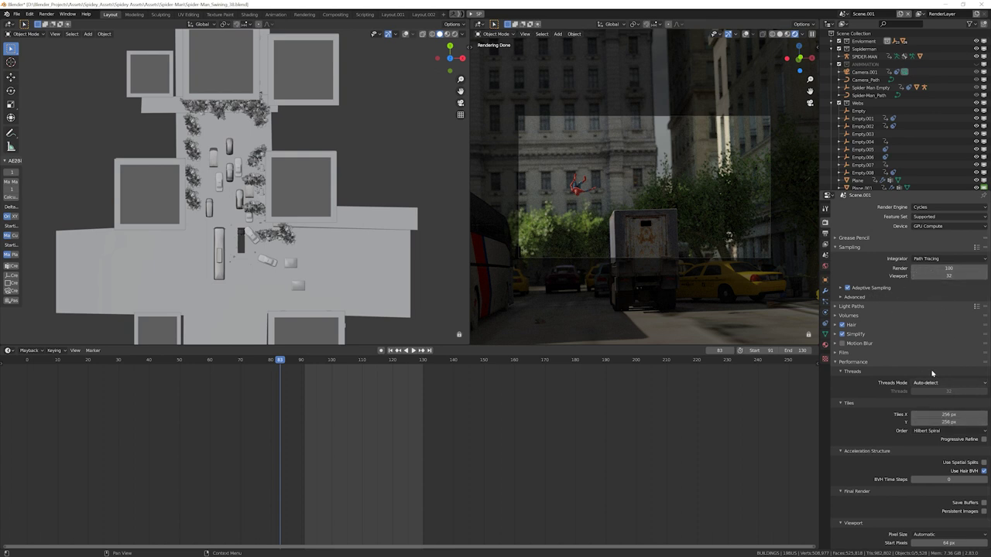
click(839, 307)
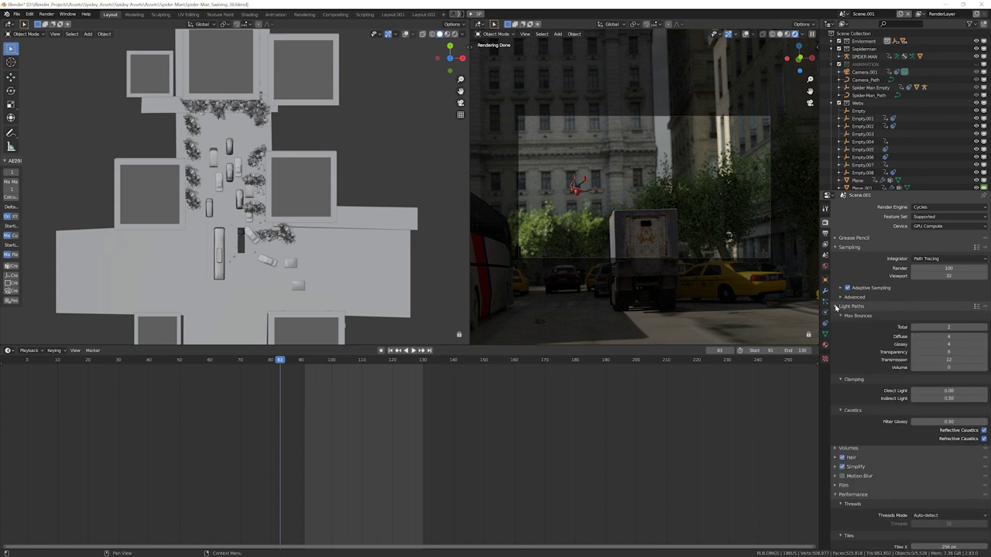
click(948, 327)
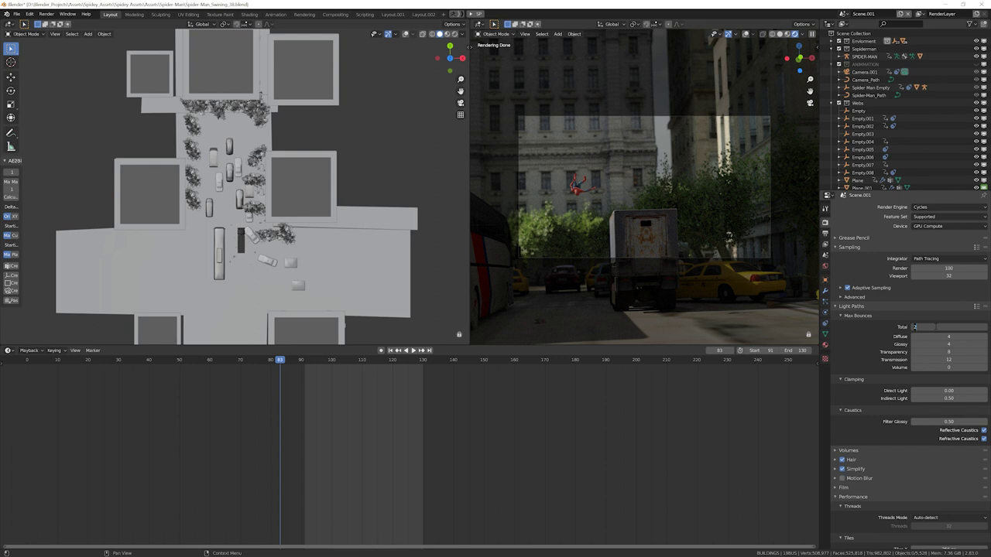
key(Return)
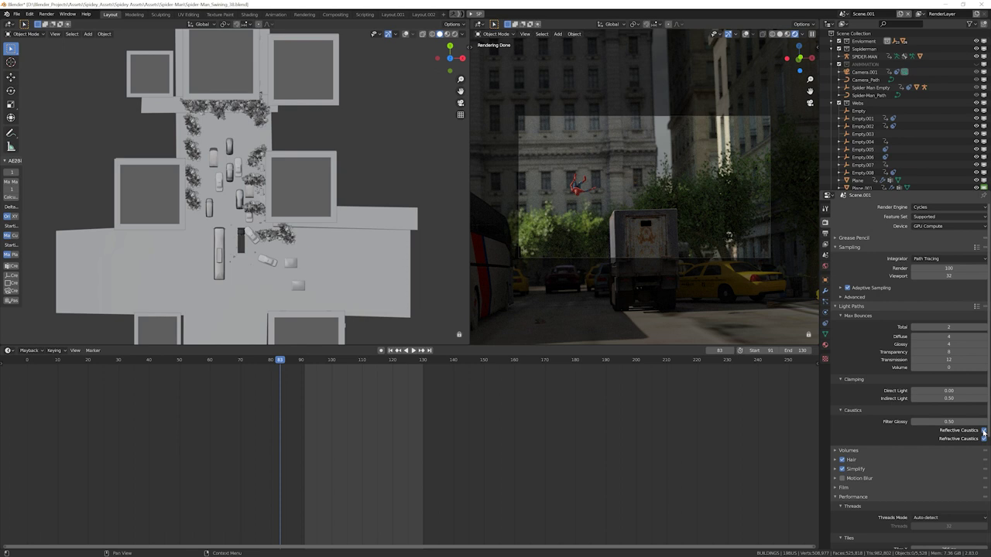
click(984, 430)
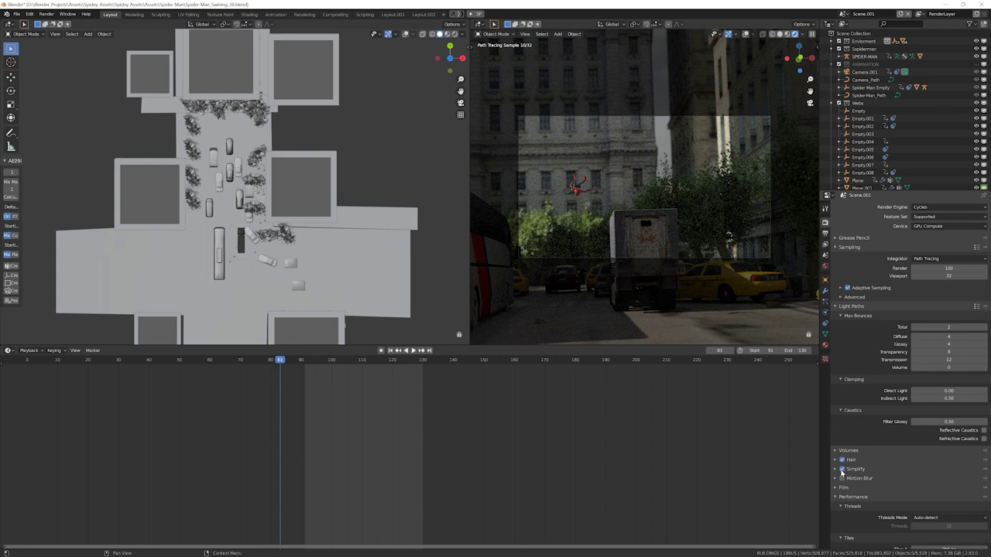
Enable Simplify and expand its panel to reveal the Viewport and Render limits.
click(842, 470)
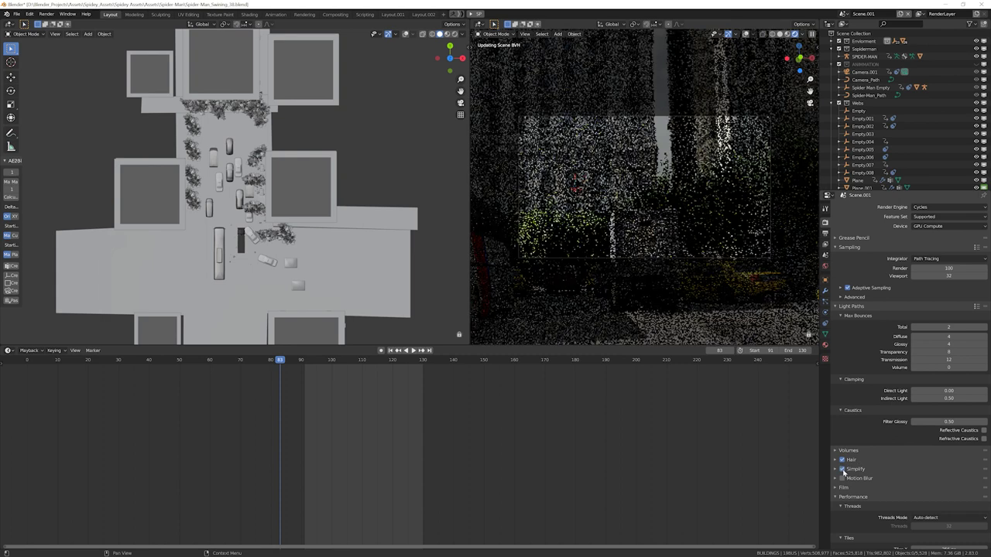
click(848, 469)
scroll(847, 469, down, 3)
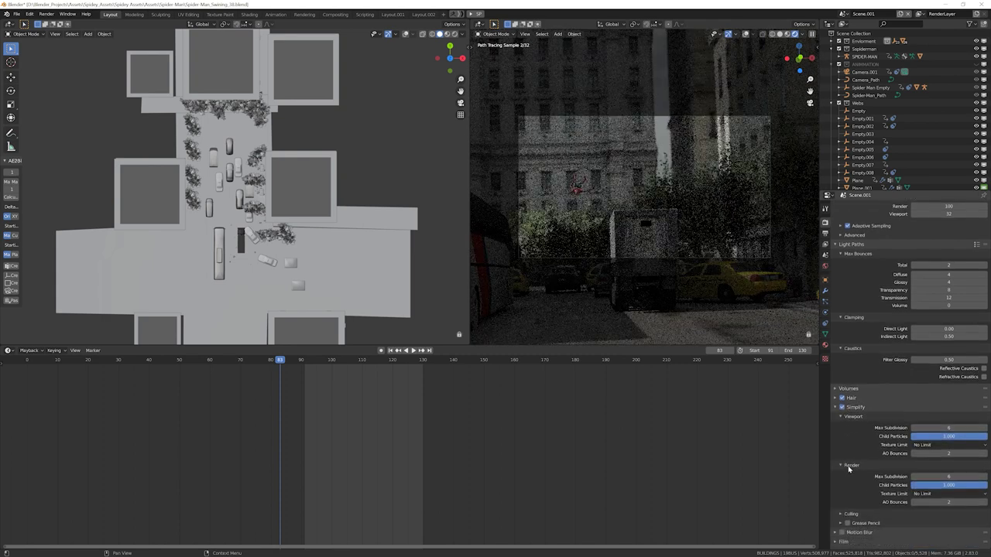
scroll(849, 469, down, 1)
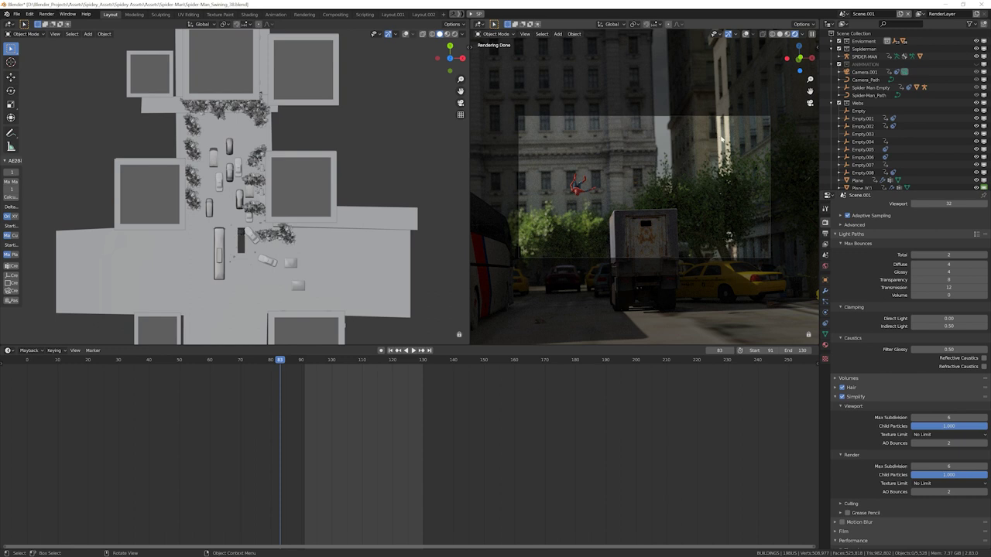
Set the world's Surface Sampling to Manual in World Properties.
click(825, 257)
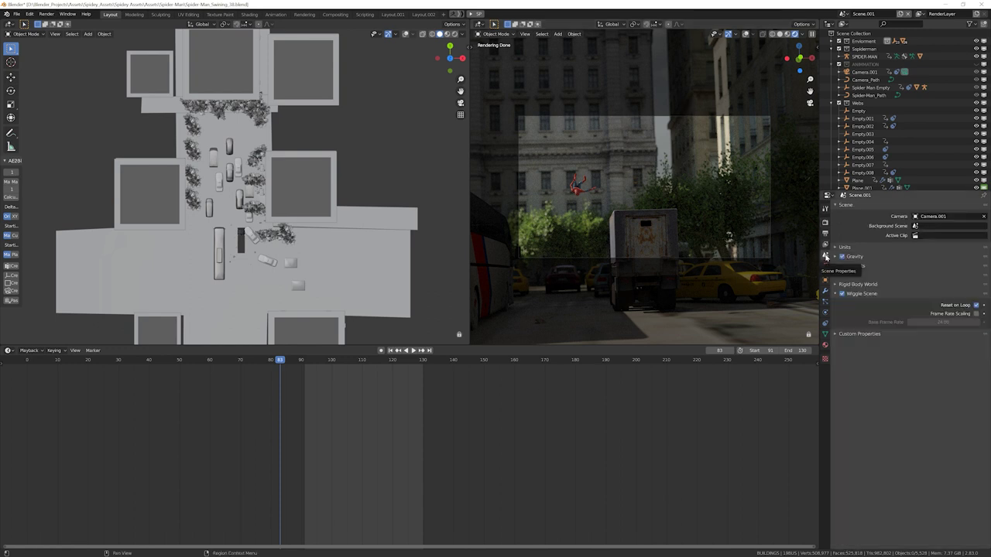
click(825, 244)
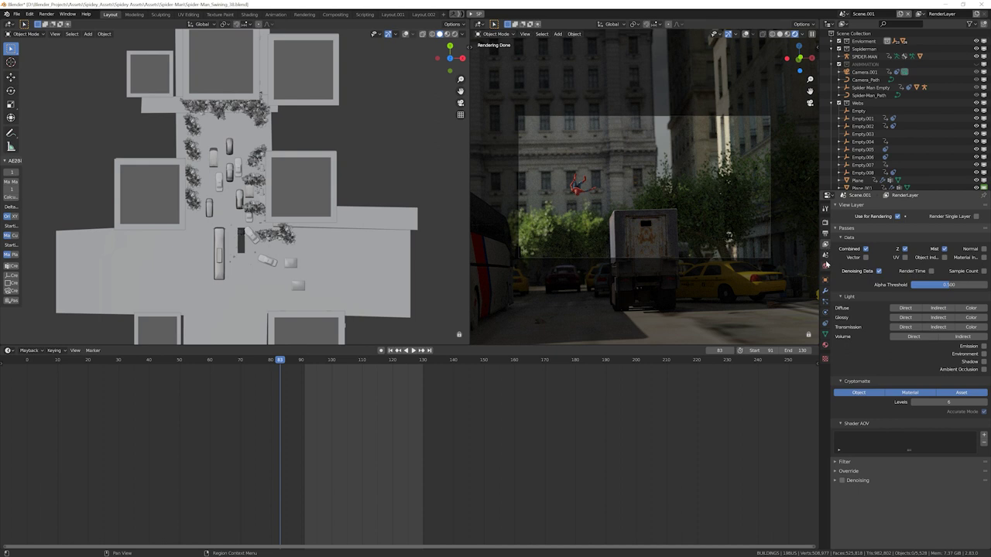
click(825, 266)
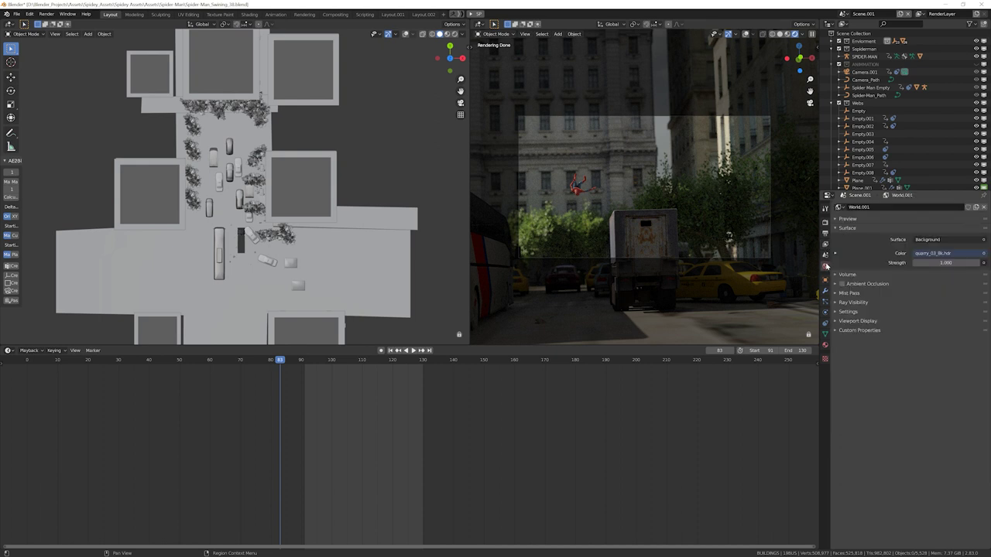
click(836, 312)
click(928, 332)
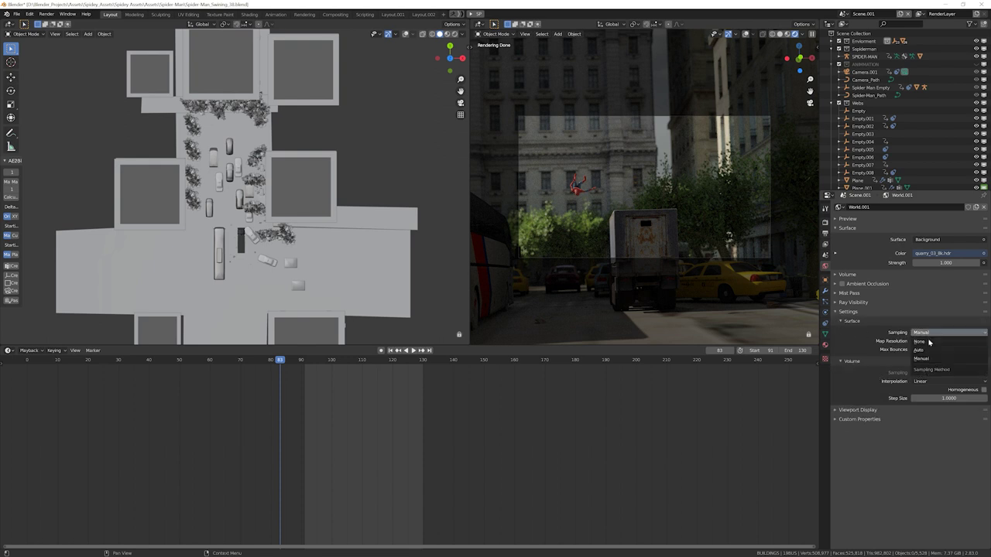
click(927, 350)
click(933, 333)
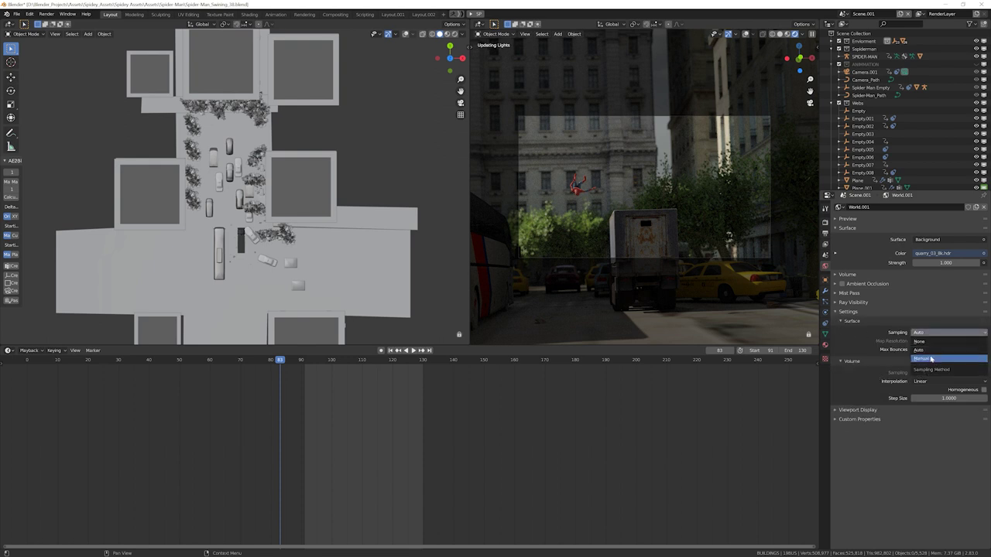
click(922, 359)
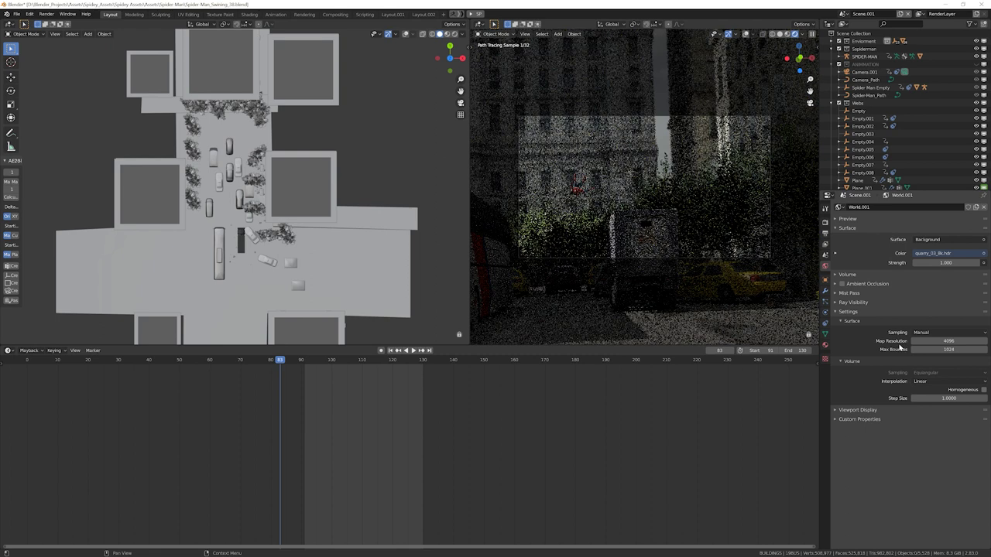
Set the world Map Resolution to 4096 and show the View Layer passes.
click(942, 342)
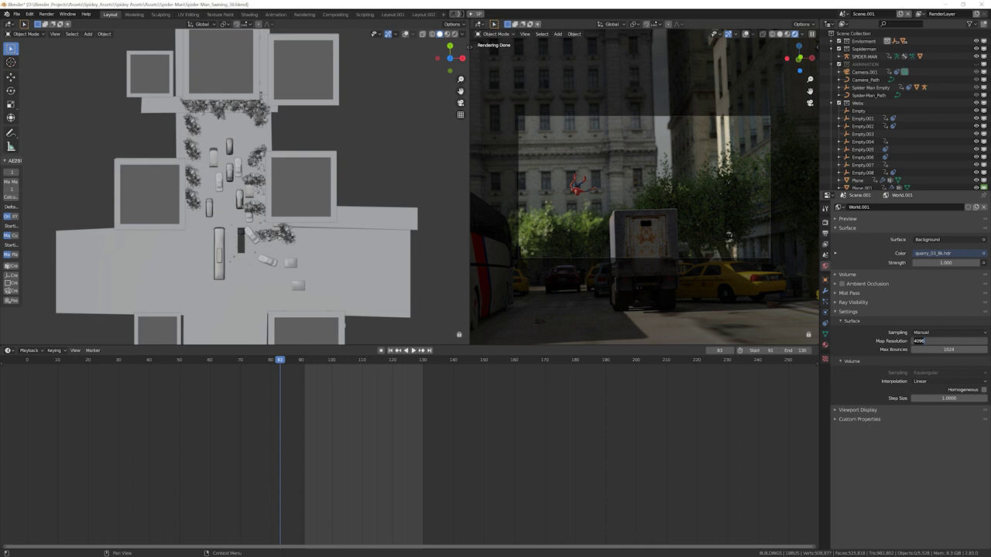
key(Return)
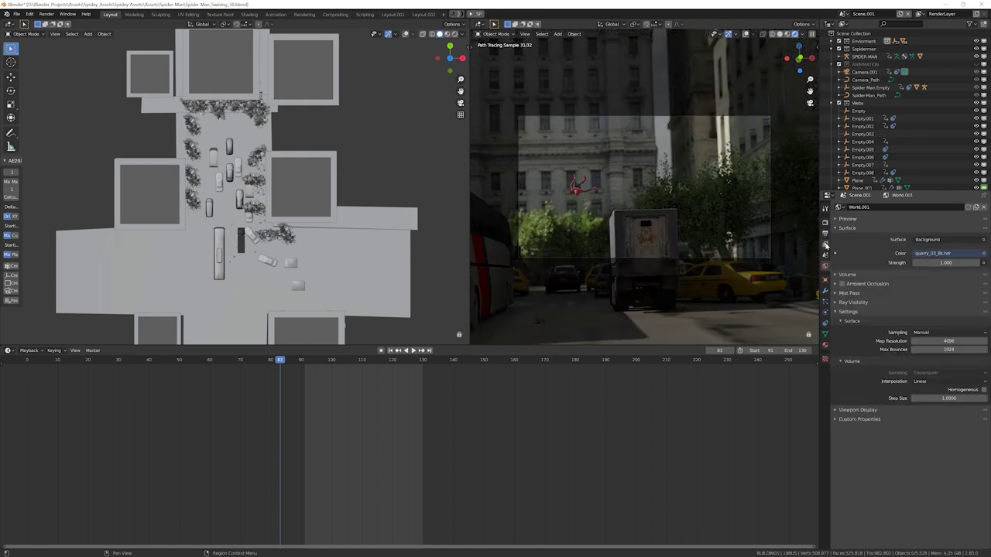
click(825, 245)
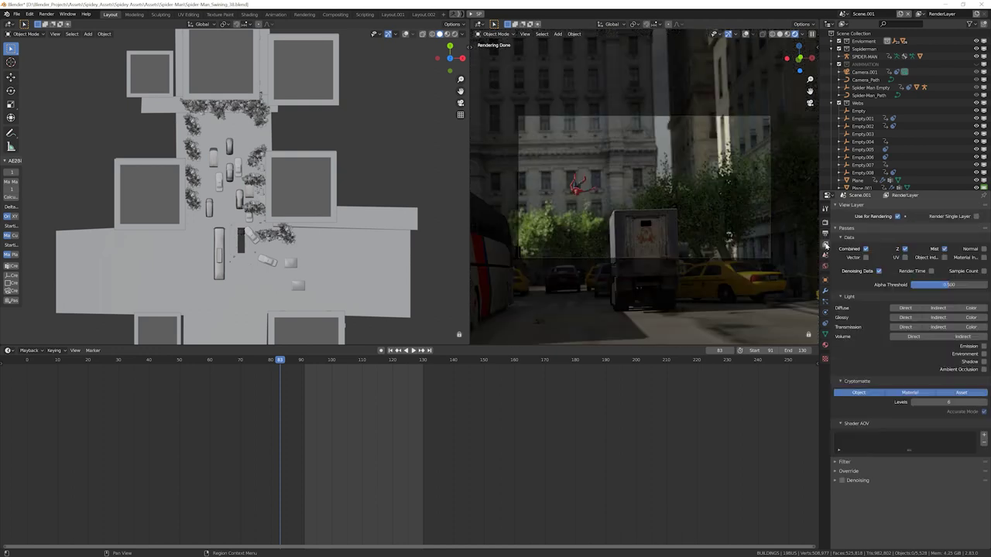
Add a Denoise node to the tree in the Compositing workspace.
click(878, 272)
click(335, 15)
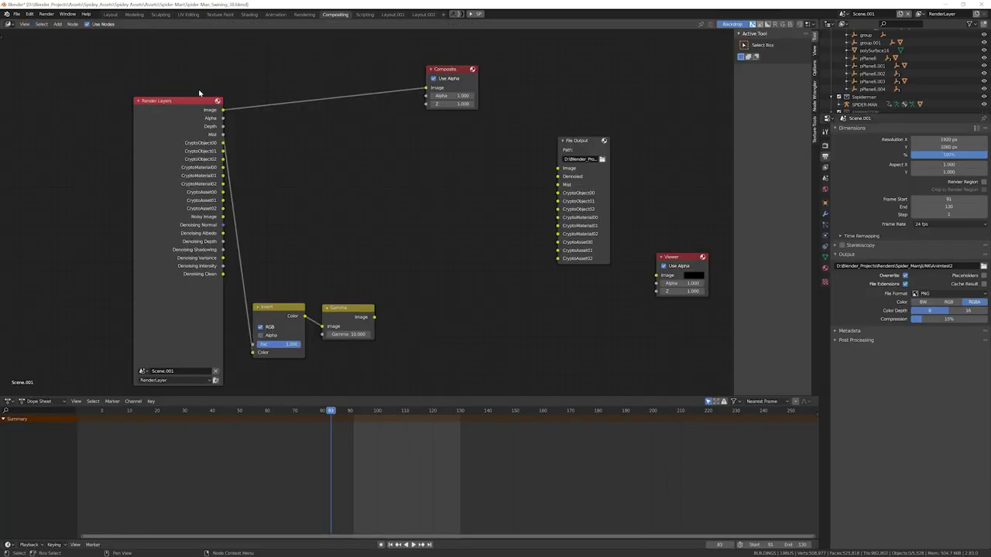
key(shift+a)
click(321, 165)
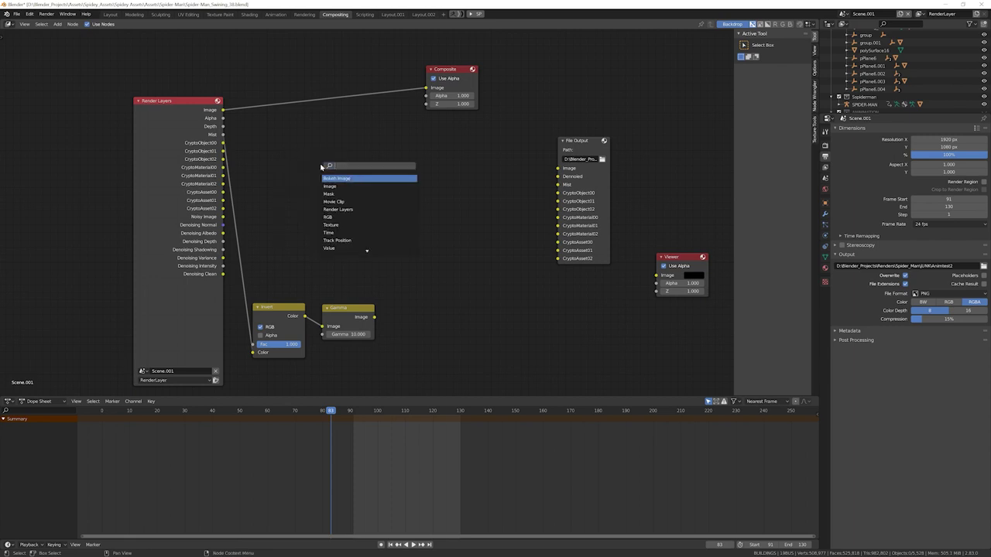
text(denoi)
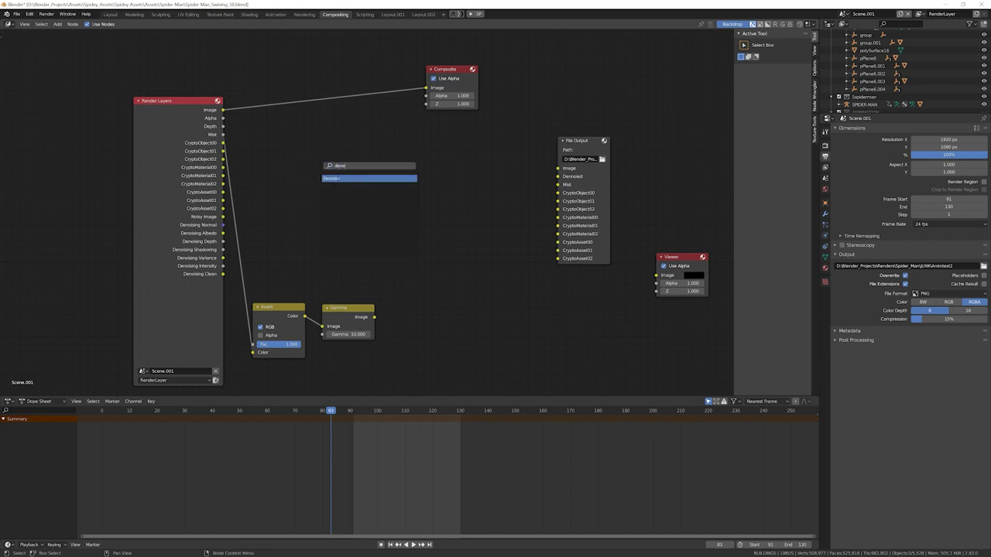
key(Return)
click(322, 168)
click(375, 157)
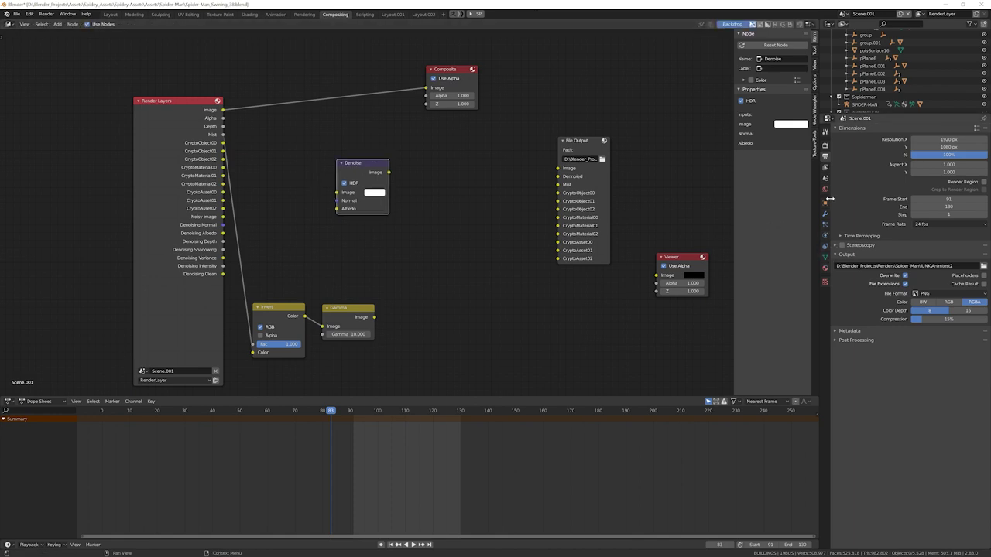
Connect Noisy Image, Denoising Normal and Denoising Albedo into the Denoise node's inputs.
click(825, 167)
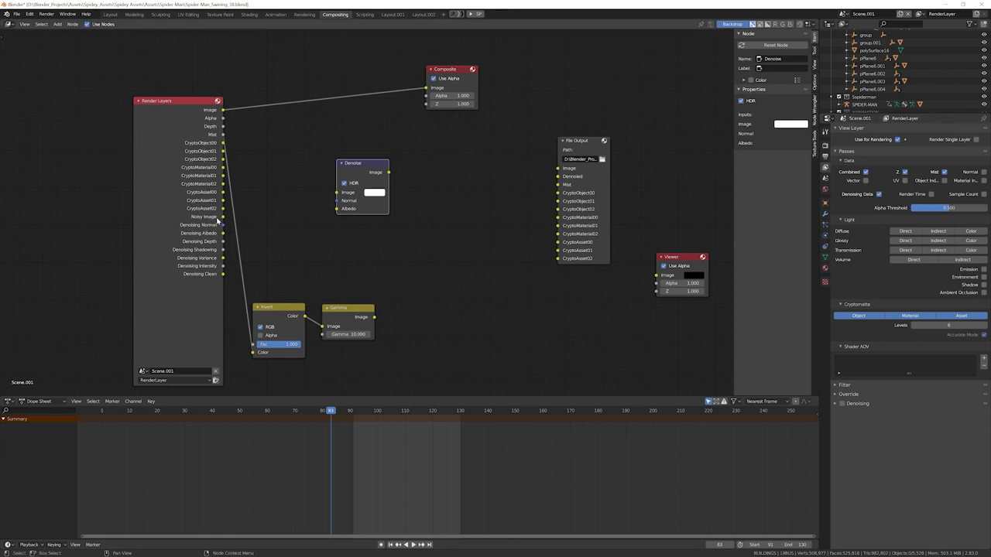
drag(223, 216, 337, 192)
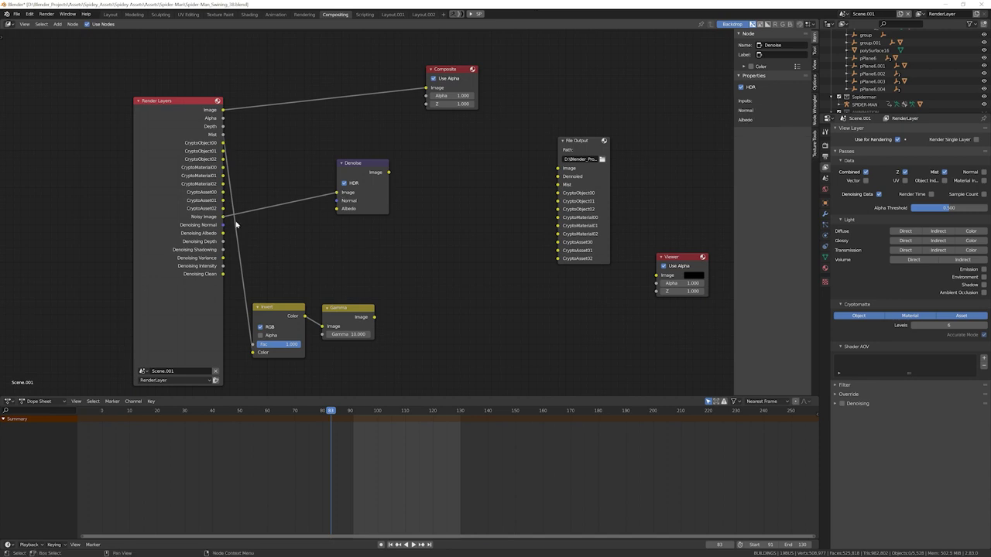
drag(224, 224, 338, 201)
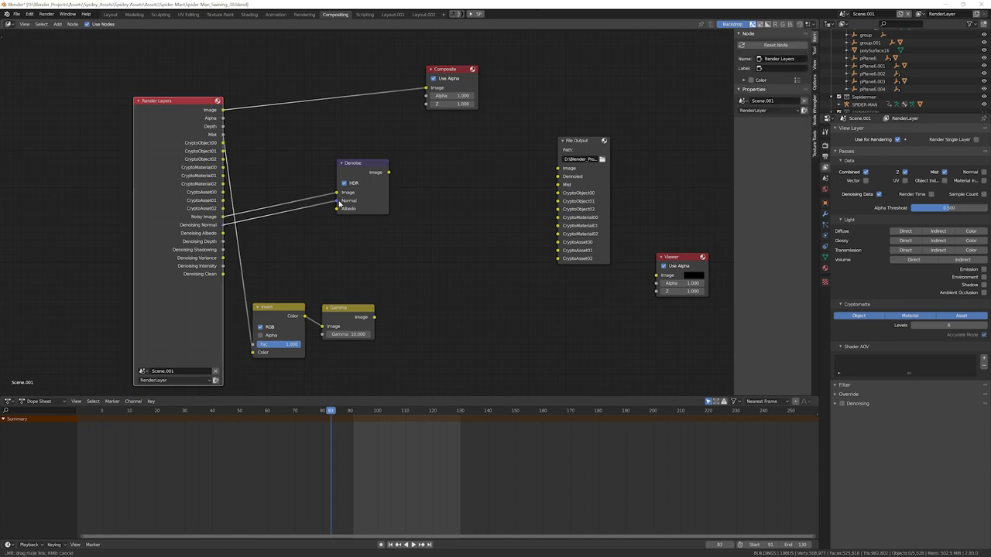
drag(223, 234, 338, 208)
drag(359, 163, 348, 159)
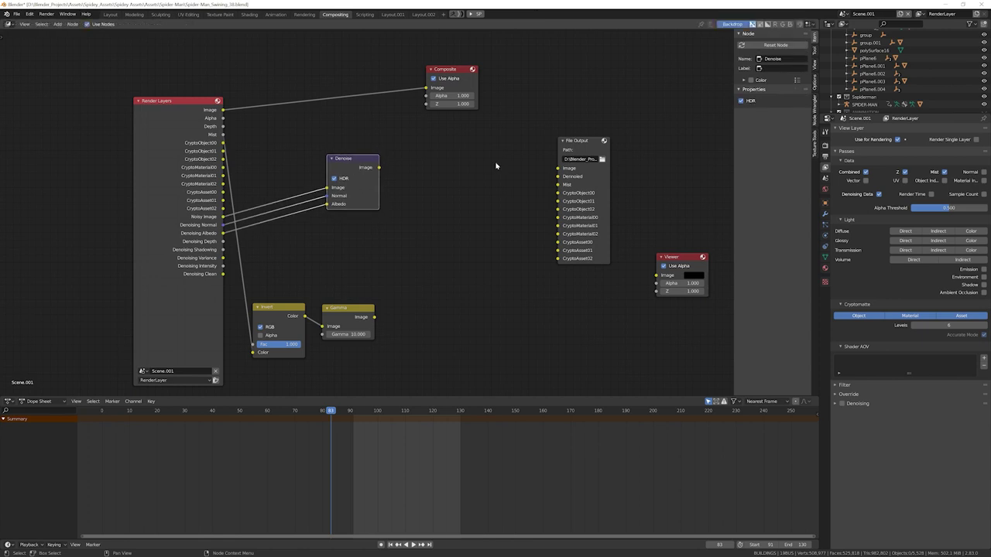
Link Denoise output to File Output's Denoised input and the render Image to its Image input.
drag(581, 142, 548, 142)
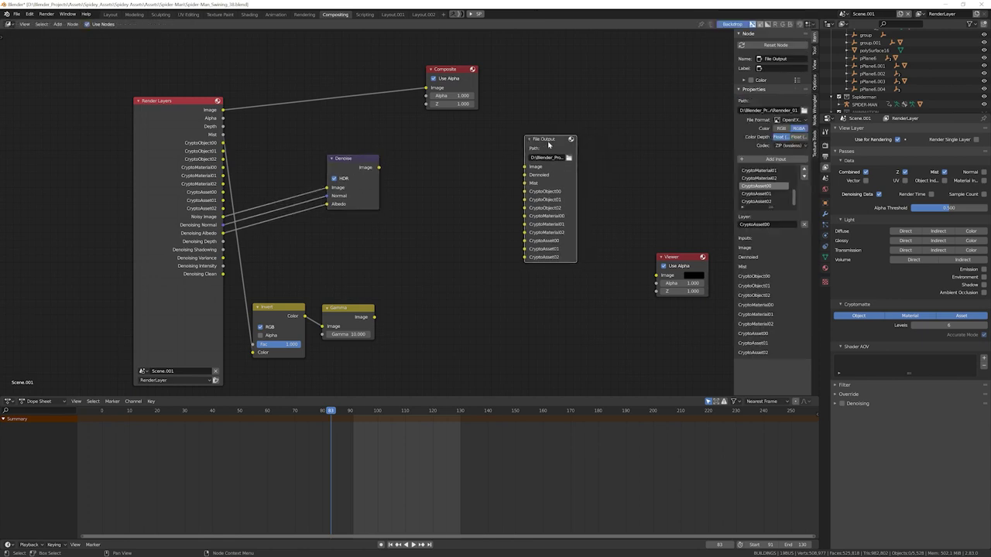
click(789, 120)
drag(379, 167, 531, 176)
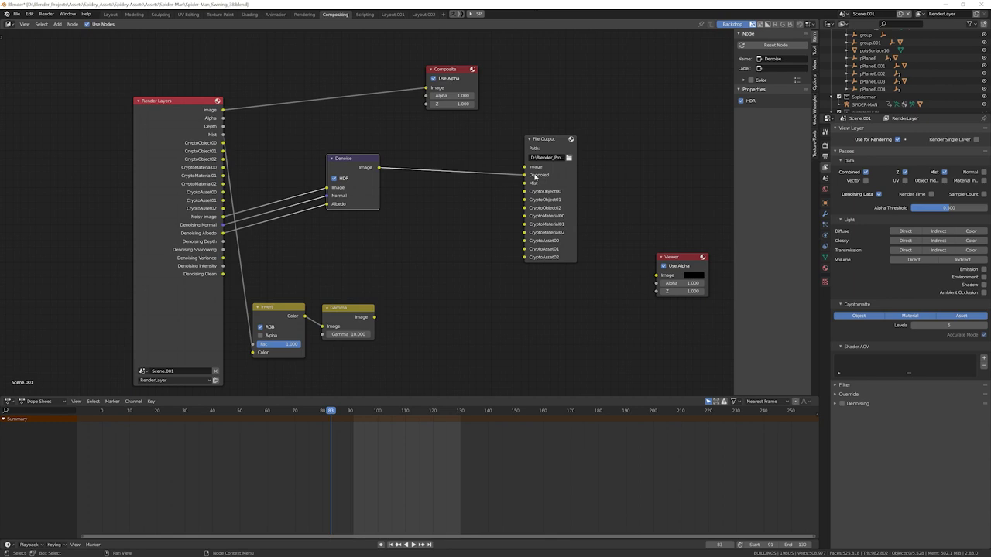
drag(223, 110, 526, 166)
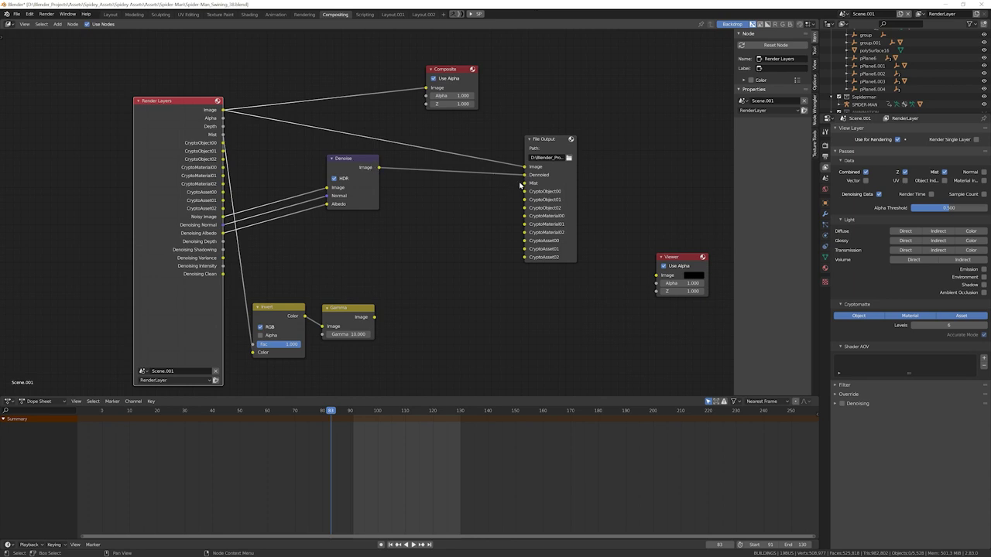
click(542, 141)
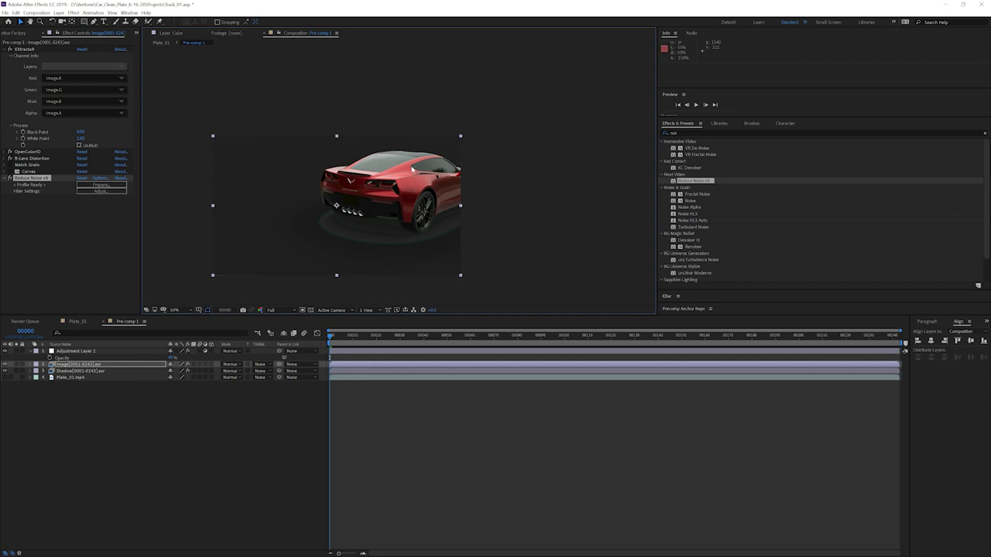
Delete the existing Reduce Noise v4 effect from the car render layer.
scroll(398, 177, up, 4)
scroll(364, 192, down, 4)
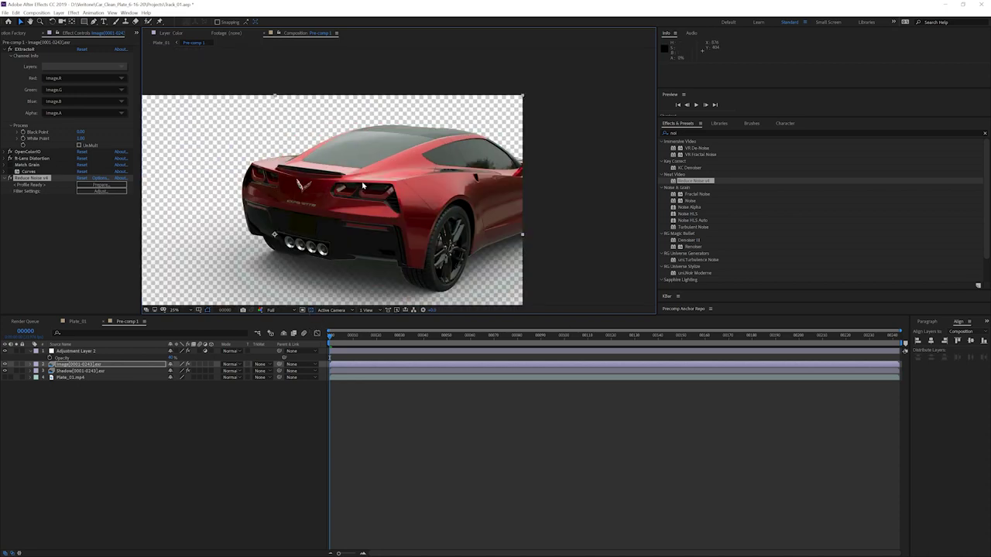
scroll(364, 192, up, 2)
scroll(375, 174, up, 2)
click(26, 179)
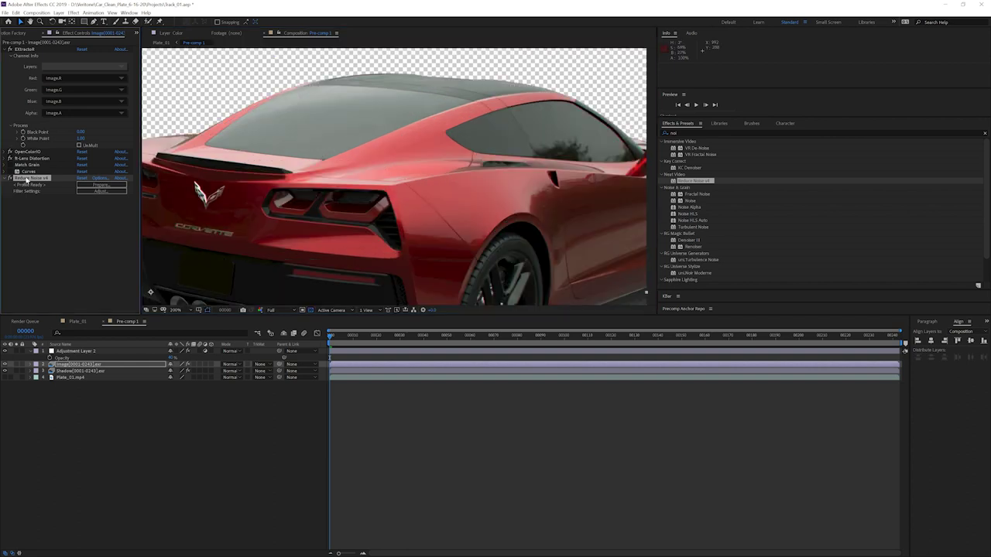
key(Delete)
Apply a fresh Reduce Noise v4 from Effects & Presets onto the car render layer.
scroll(424, 159, down, 2)
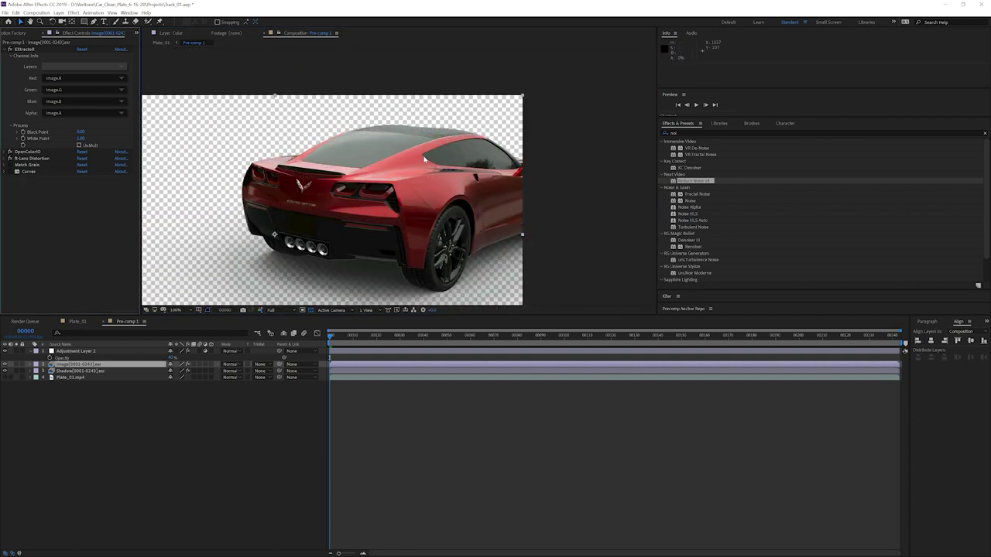
scroll(402, 128, up, 3)
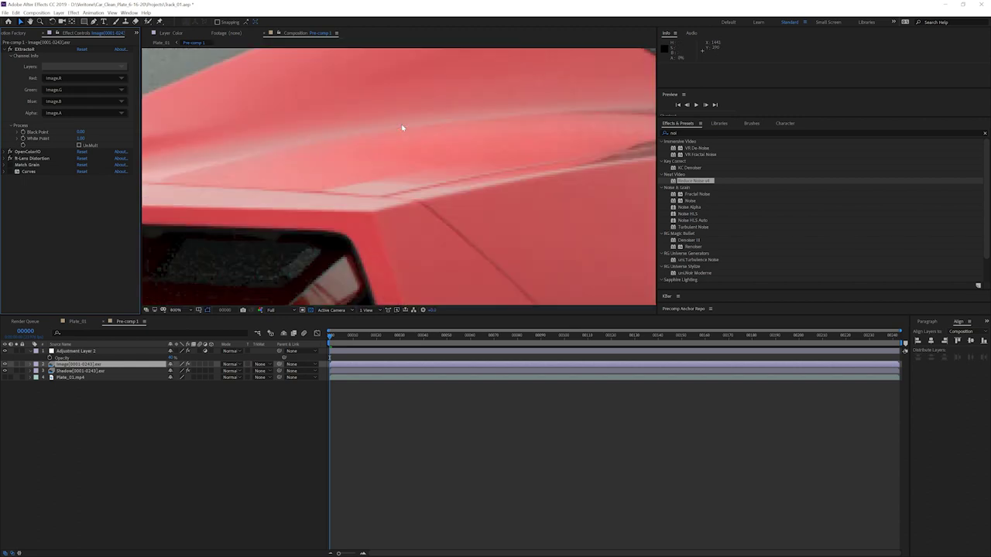
scroll(402, 127, down, 3)
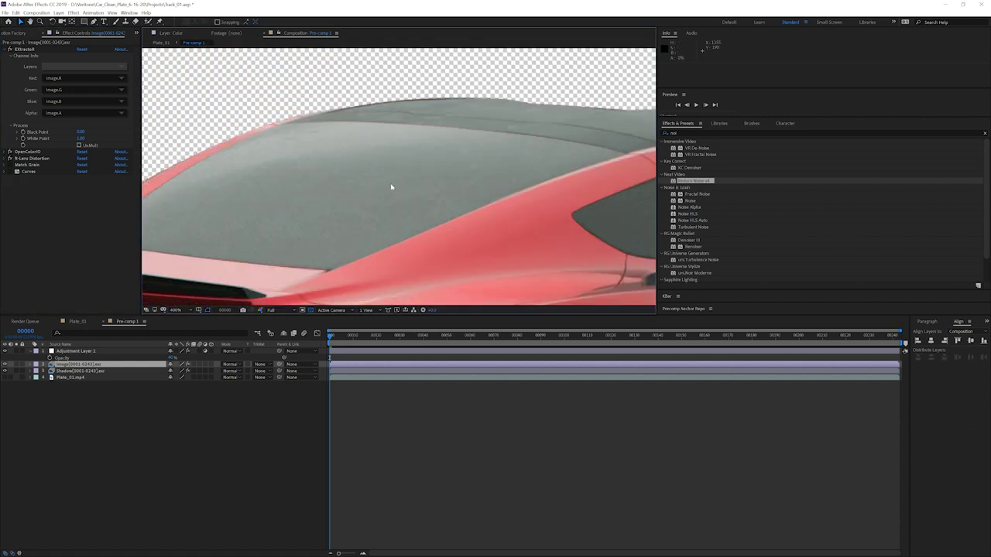
scroll(391, 189, up, 1)
scroll(390, 193, down, 1)
drag(700, 183, 35, 189)
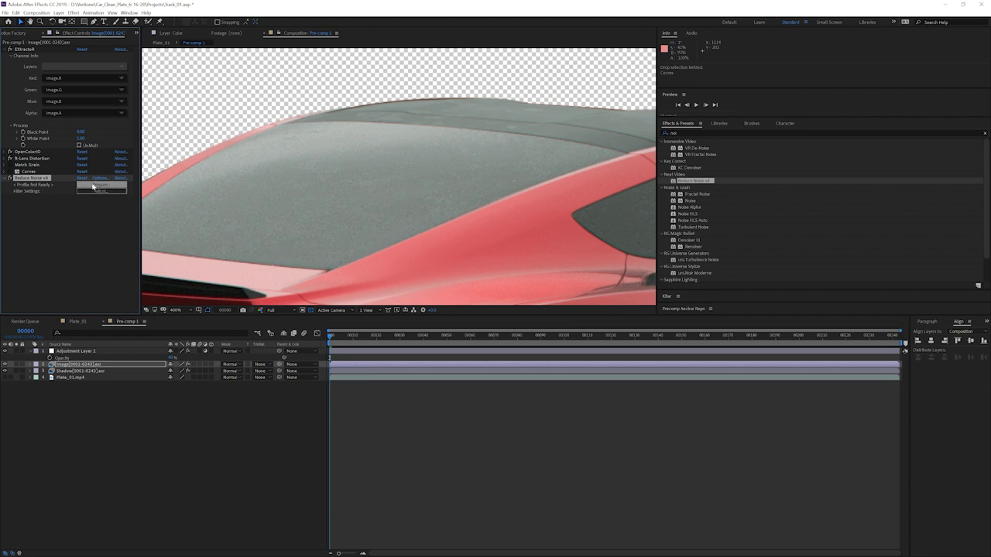
Open Neat Video via Prepare, sample the rear window, and auto-build the noise profile.
click(98, 186)
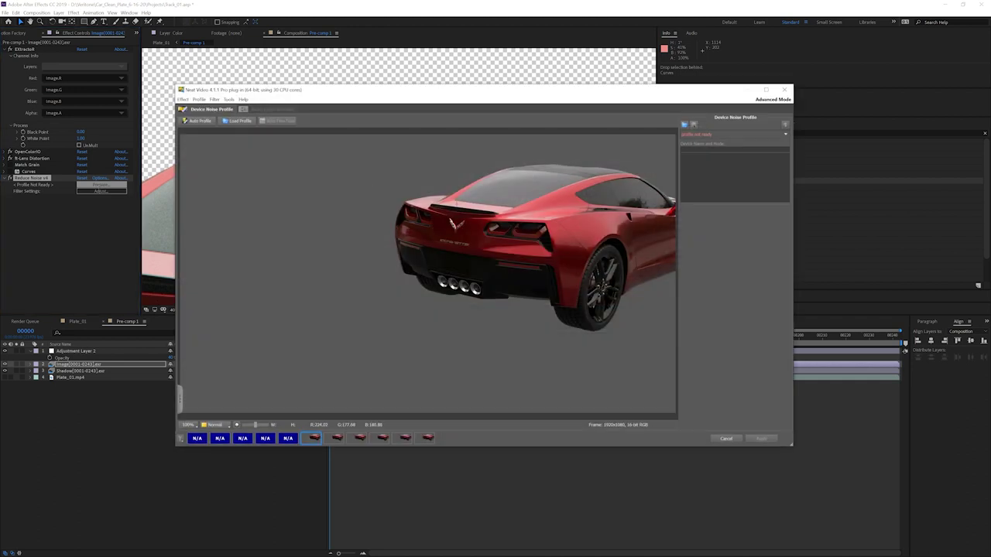
scroll(457, 232, up, 3)
drag(457, 217, 224, 185)
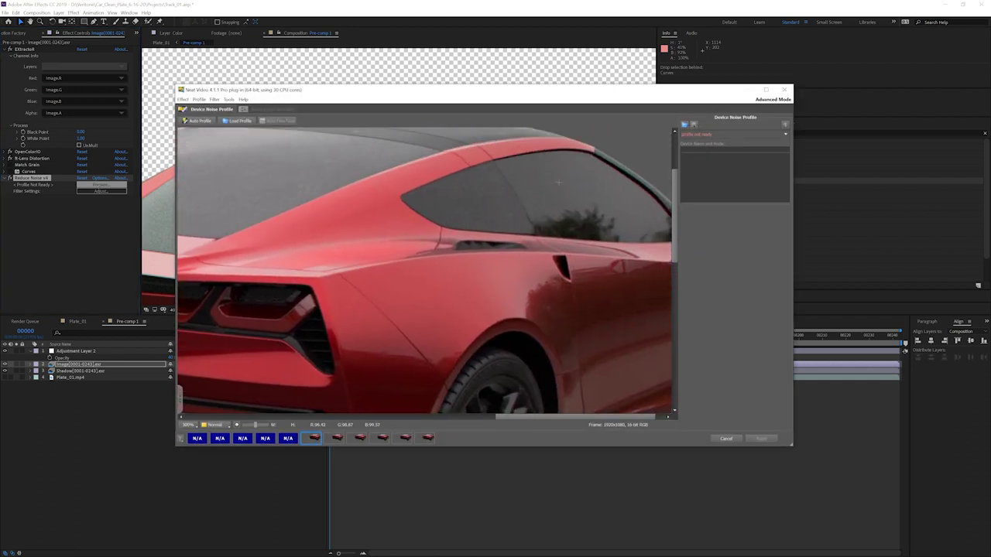
drag(559, 182, 752, 244)
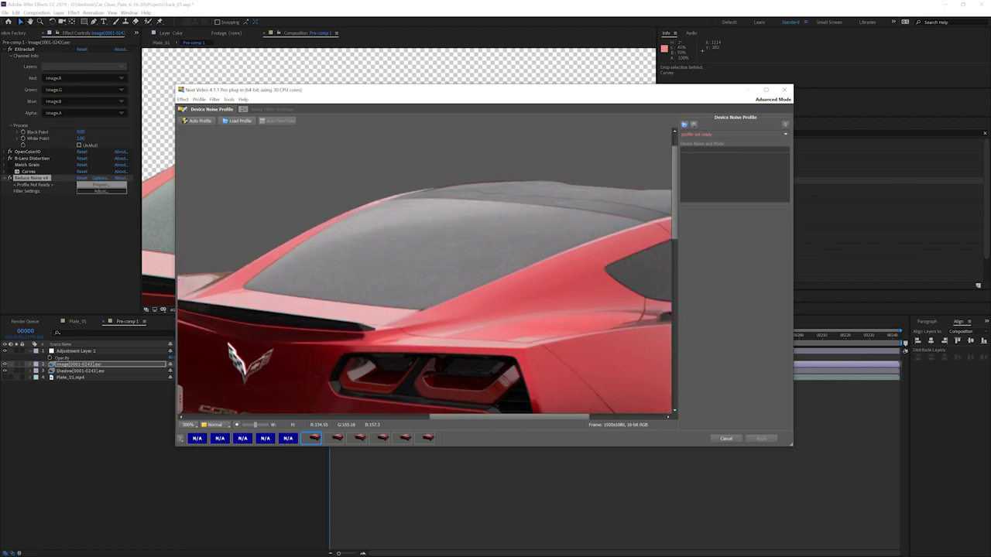
drag(513, 214, 381, 269)
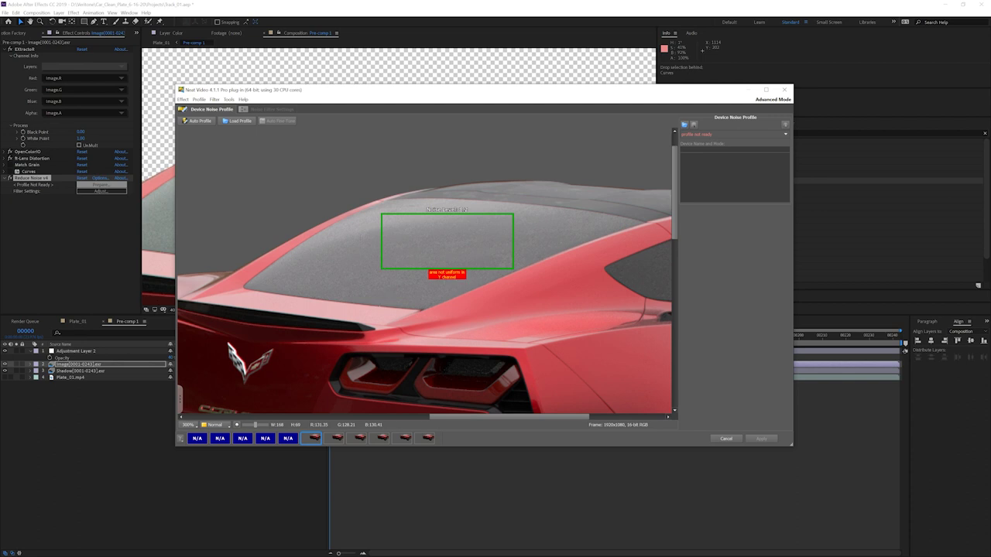
click(201, 121)
click(541, 304)
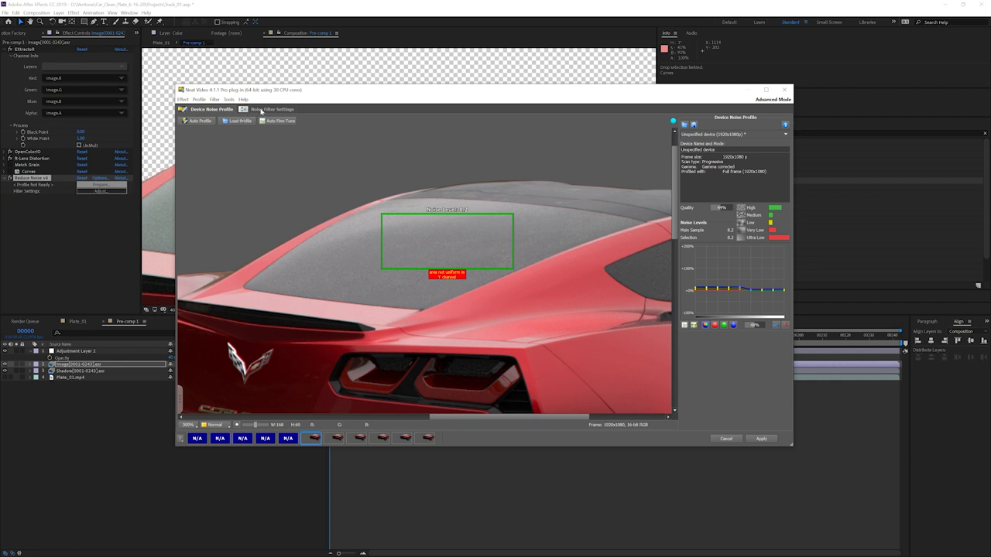
click(264, 110)
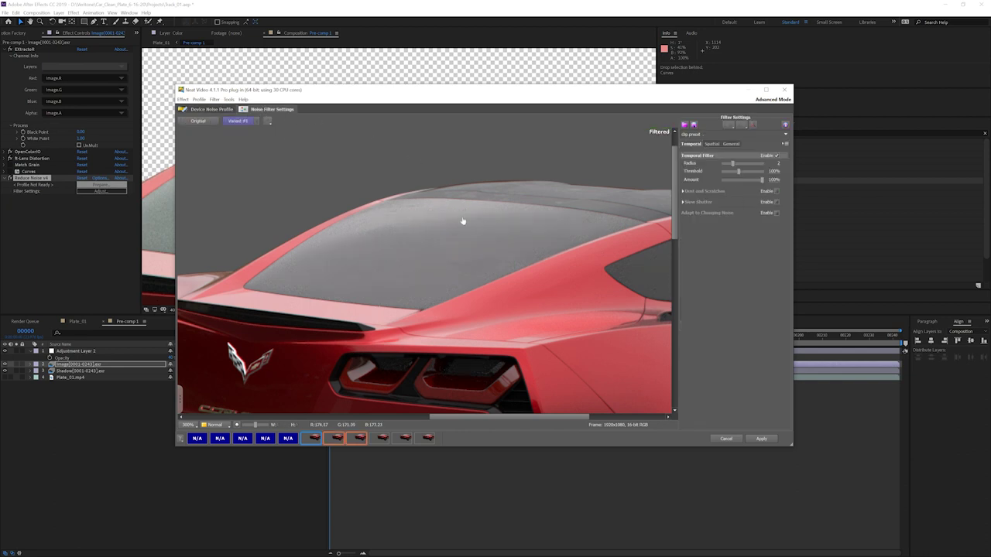
Set Neat Video's Quality Mode to High and compare Original against Variant #1.
key(o)
key(o)
click(733, 144)
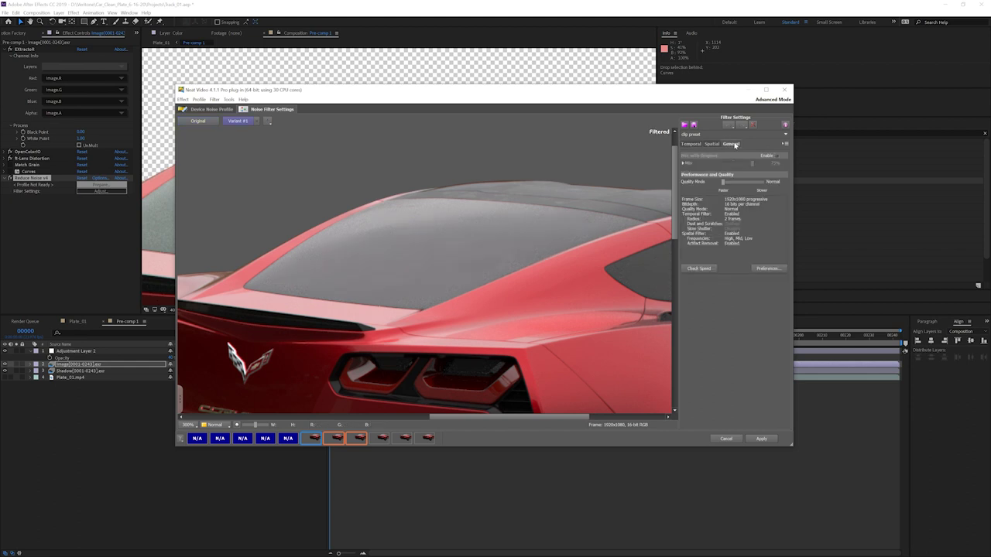
click(763, 184)
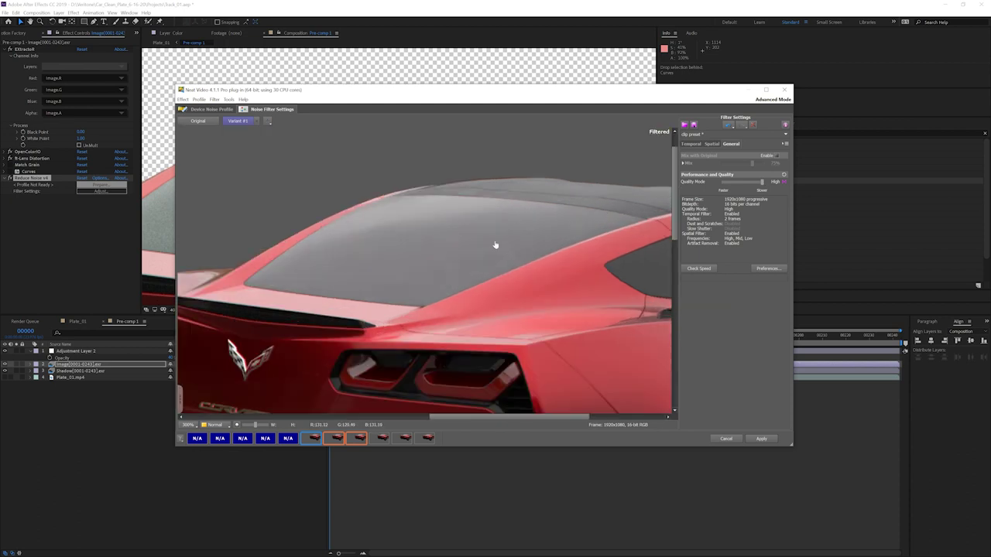
key(o)
key(1)
key(o)
key(1)
Apply the Neat Video filter and toggle Reduce Noise v4 to compare the car before and after.
click(764, 440)
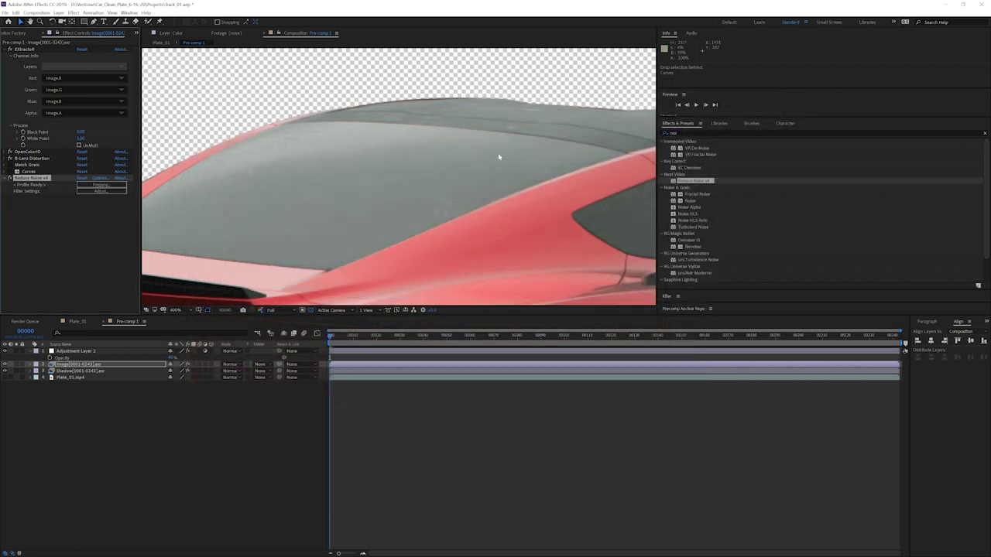
drag(544, 211, 510, 216)
scroll(526, 223, up, 5)
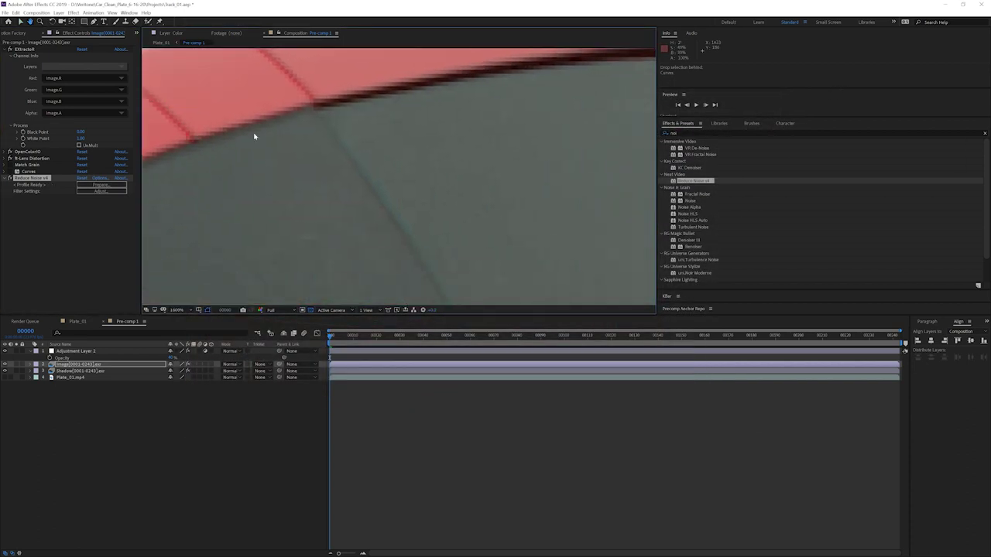
scroll(462, 194, down, 5)
scroll(386, 172, up, 2)
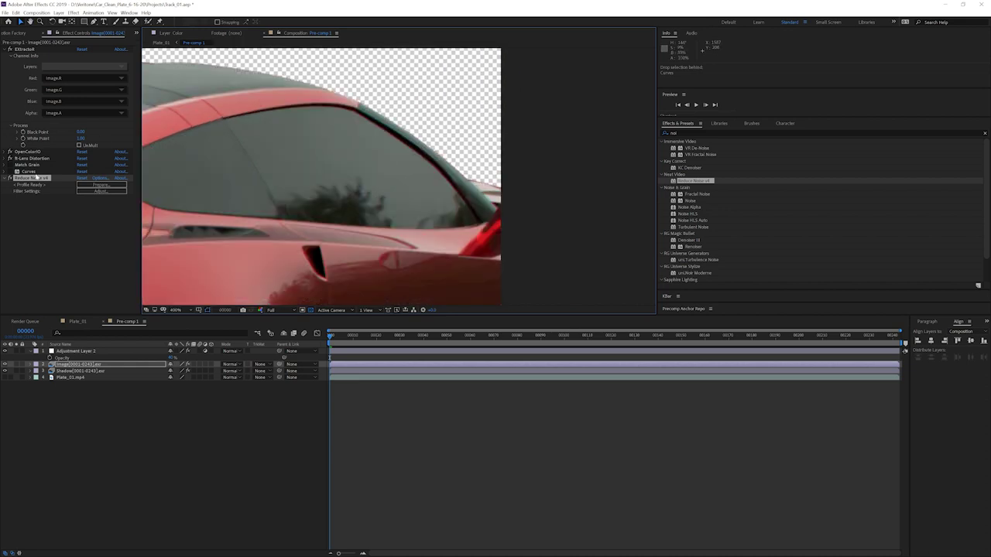
click(9, 179)
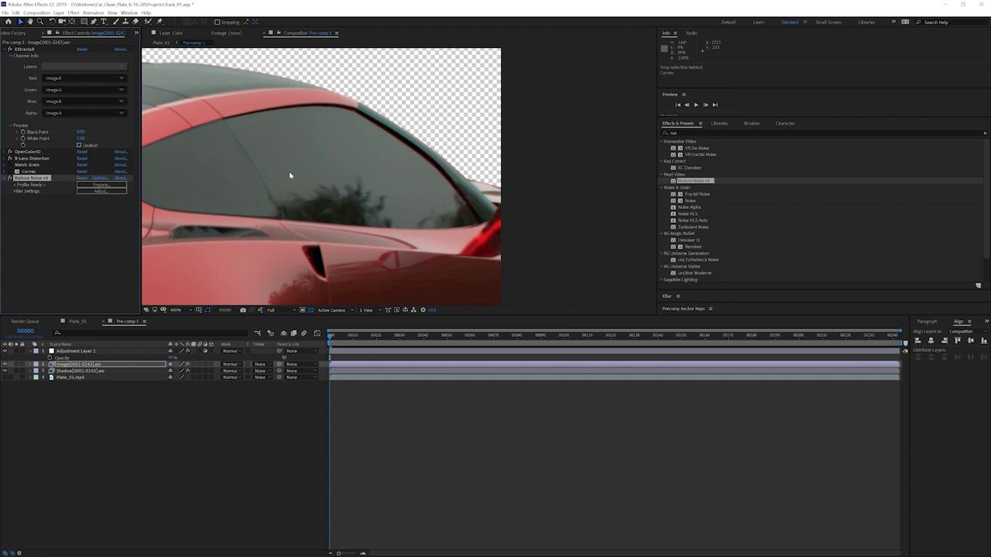
scroll(289, 182, down, 2)
drag(289, 188, 459, 152)
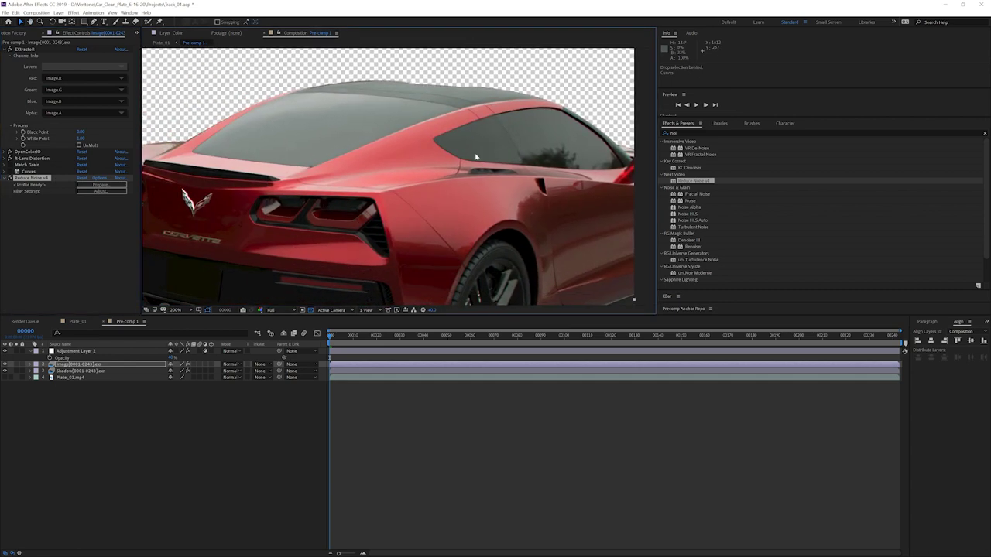